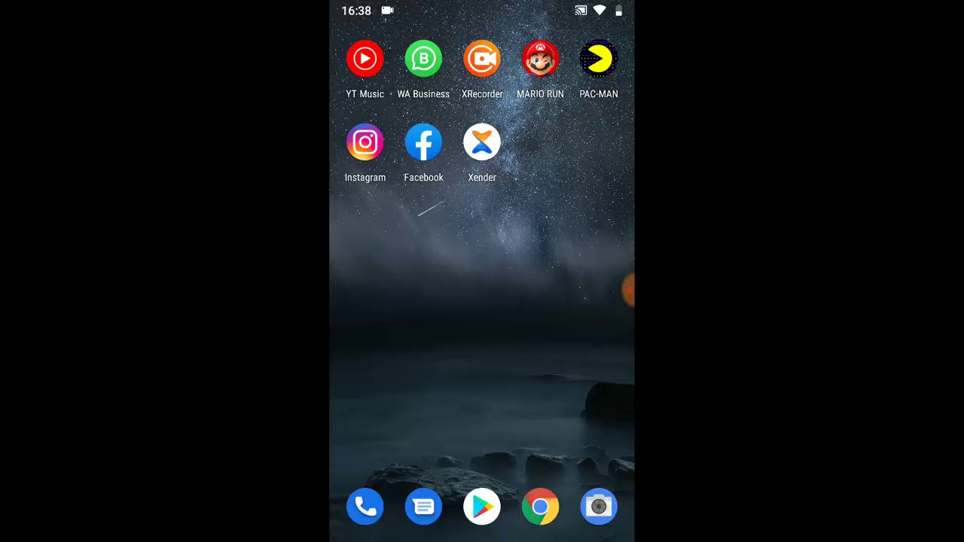
Step: Load callofduty.com in Chrome and open the site's navigation menu
left_click(540, 507)
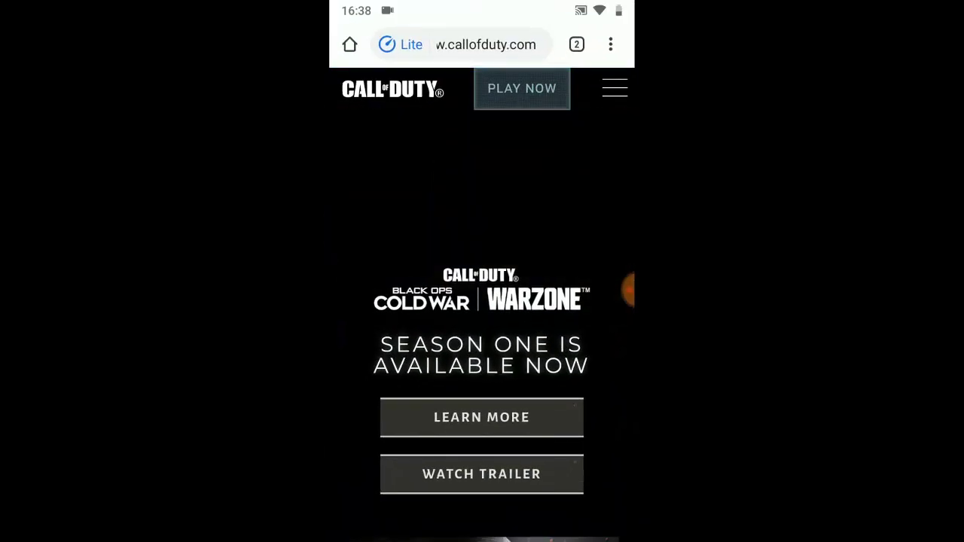
left_click(485, 45)
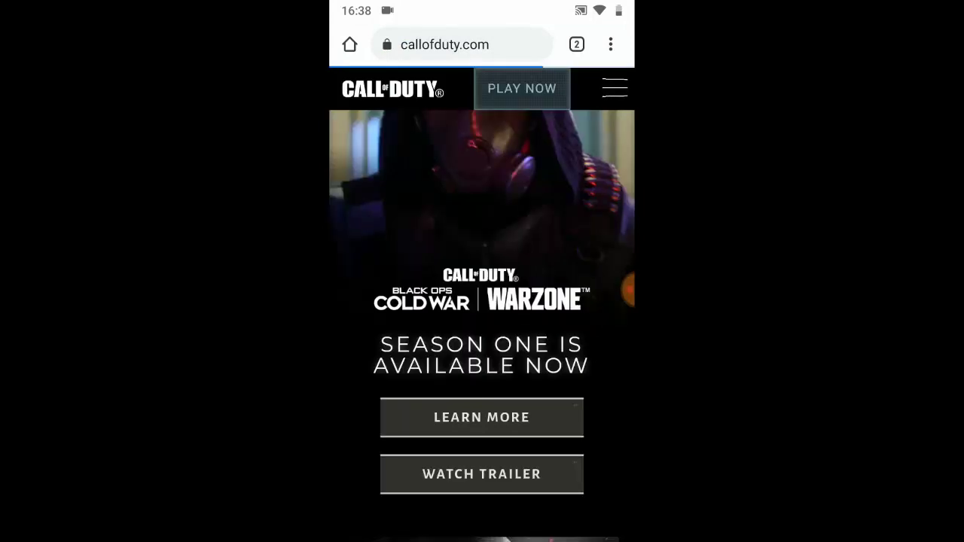
scroll(482, 301, "down", 5)
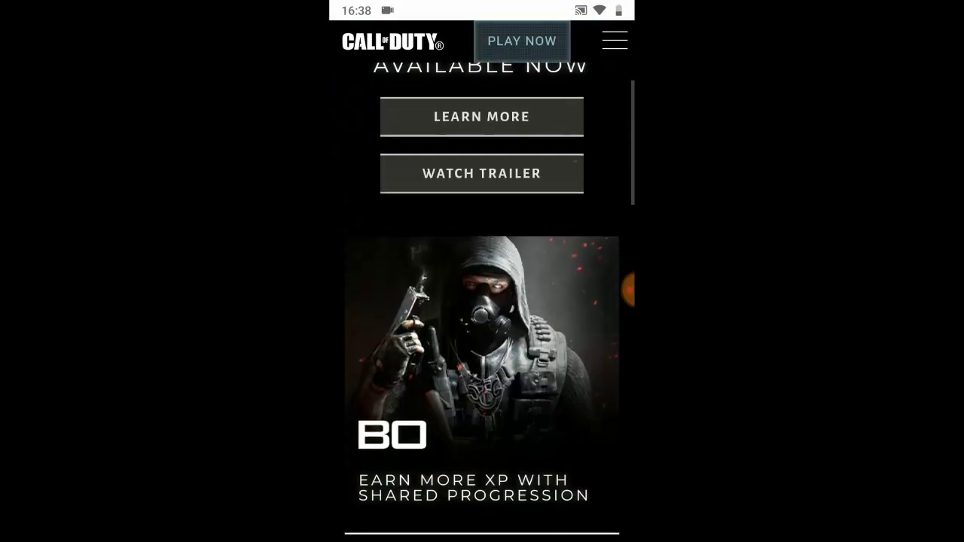
scroll(482, 301, "down", 5)
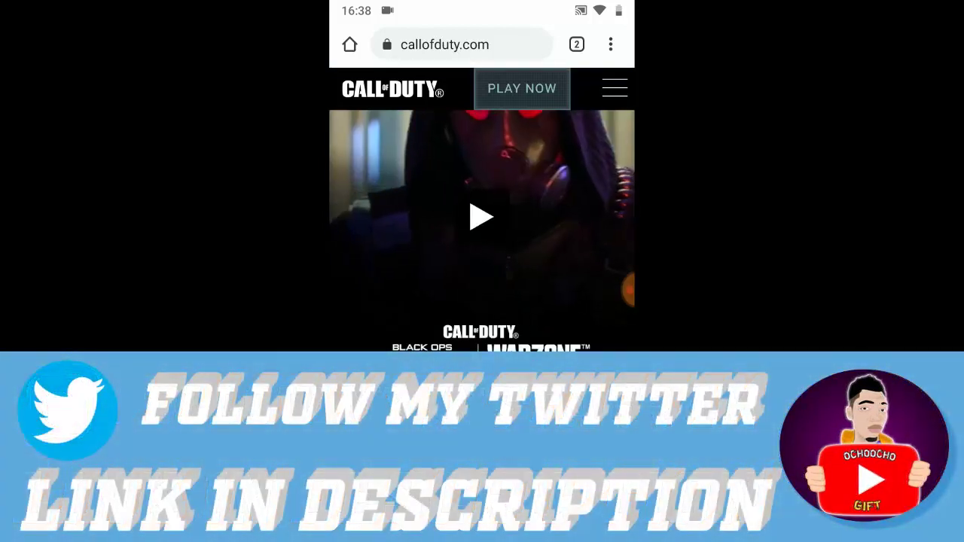
left_click(615, 88)
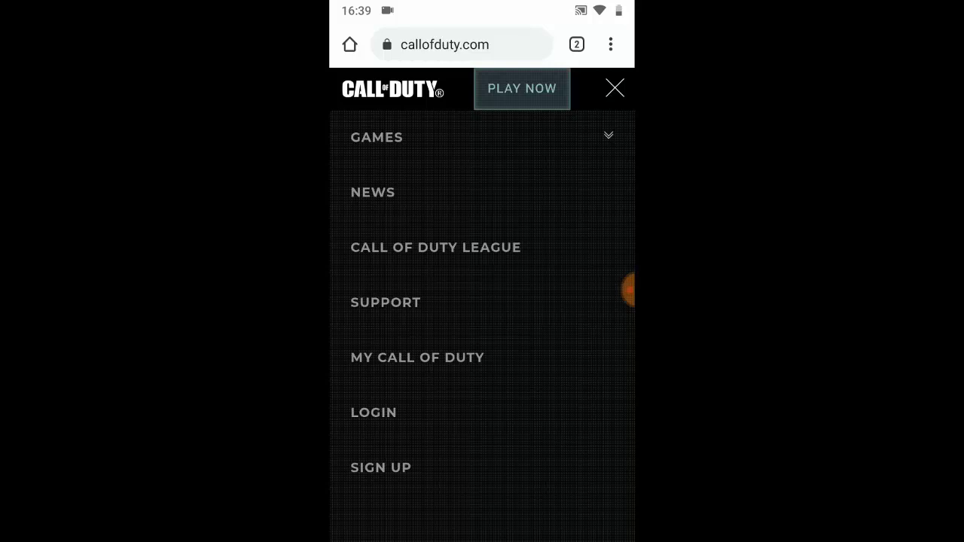
Step: Go to the Login page and enter the account's Gmail e-mail address
left_click(374, 413)
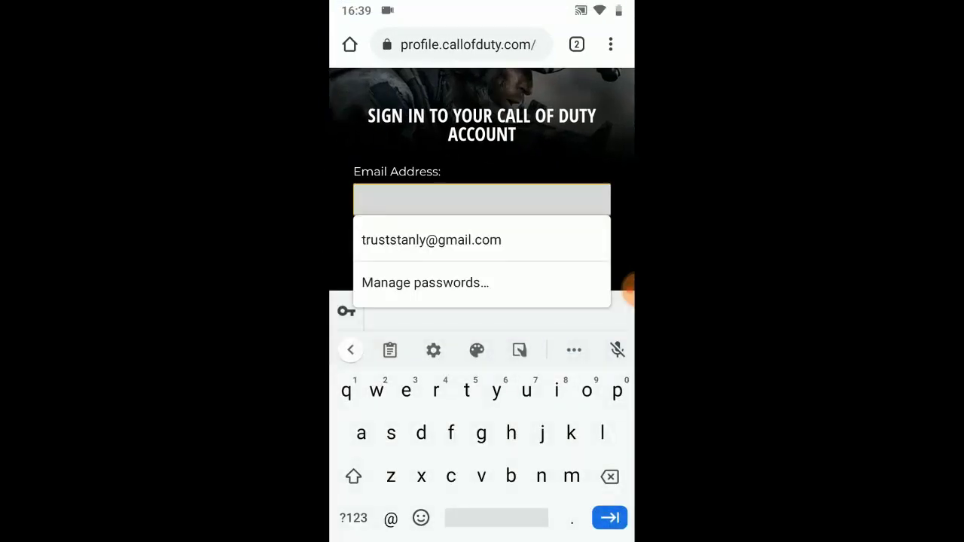
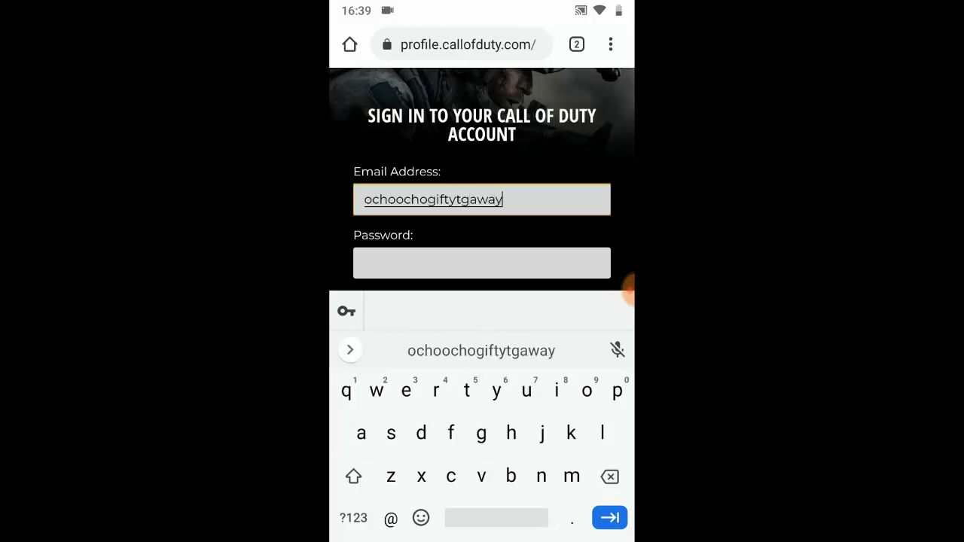
left_click(421, 518)
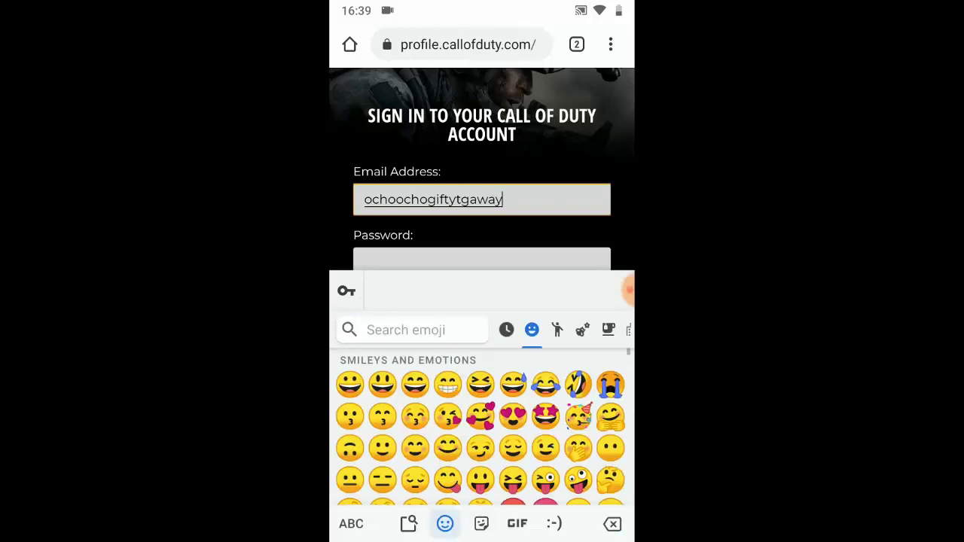
left_click(351, 522)
type("@gm")
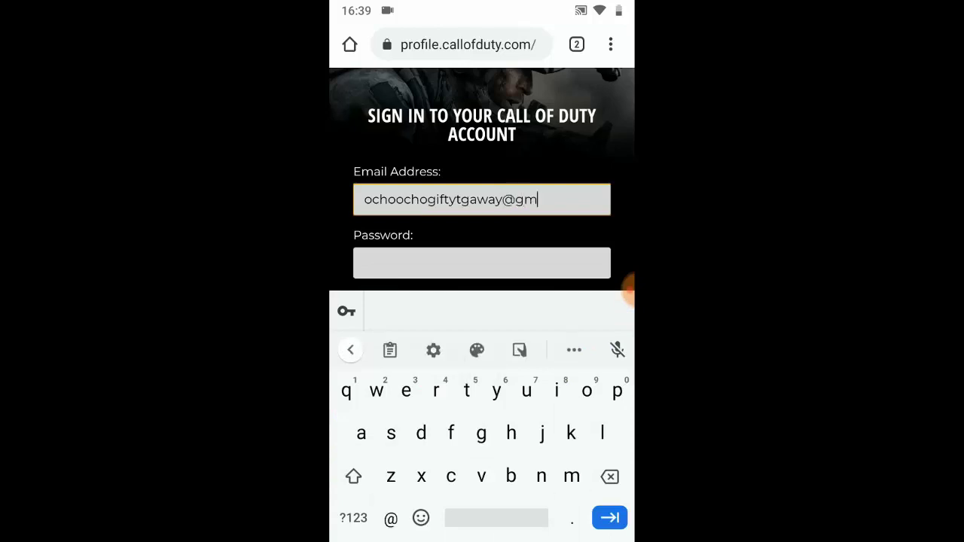
type("ail.co")
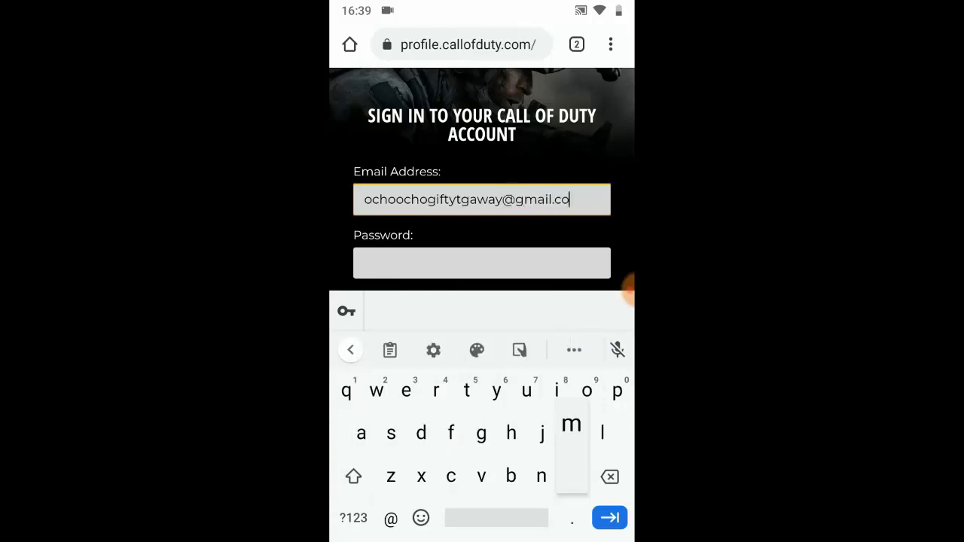
type("m")
Step: Paste the account password into the Password field and sign in
left_click(482, 262)
left_click(364, 280)
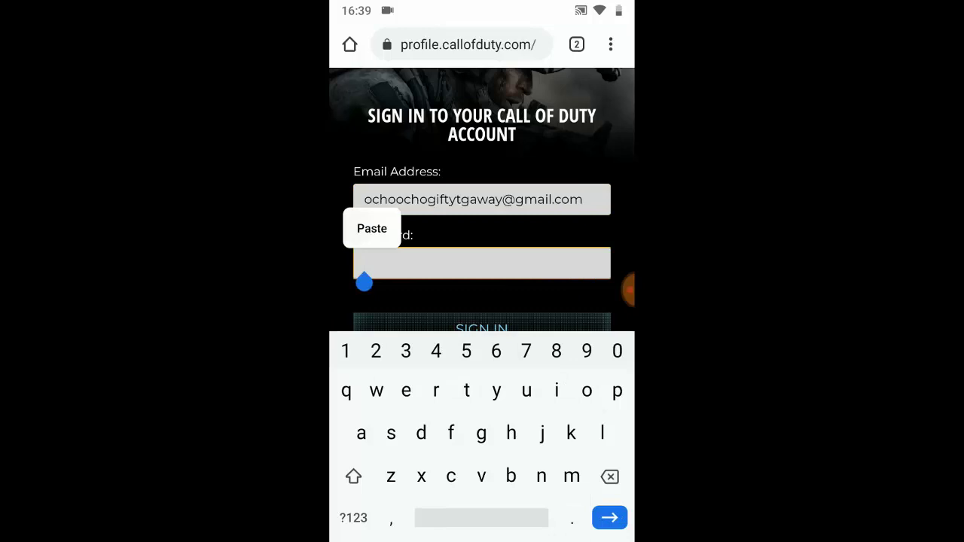
left_click(372, 228)
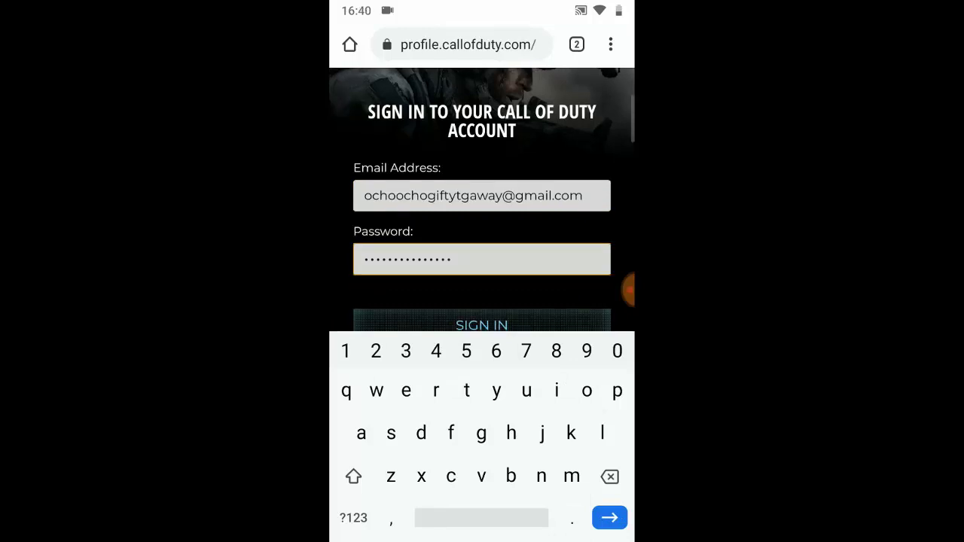
scroll(482, 199, "down", 1)
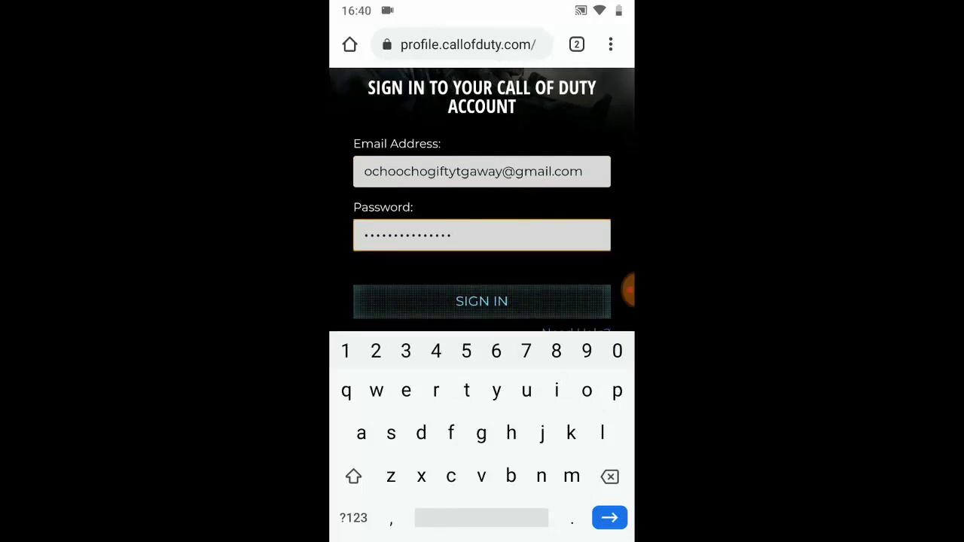
left_click(482, 301)
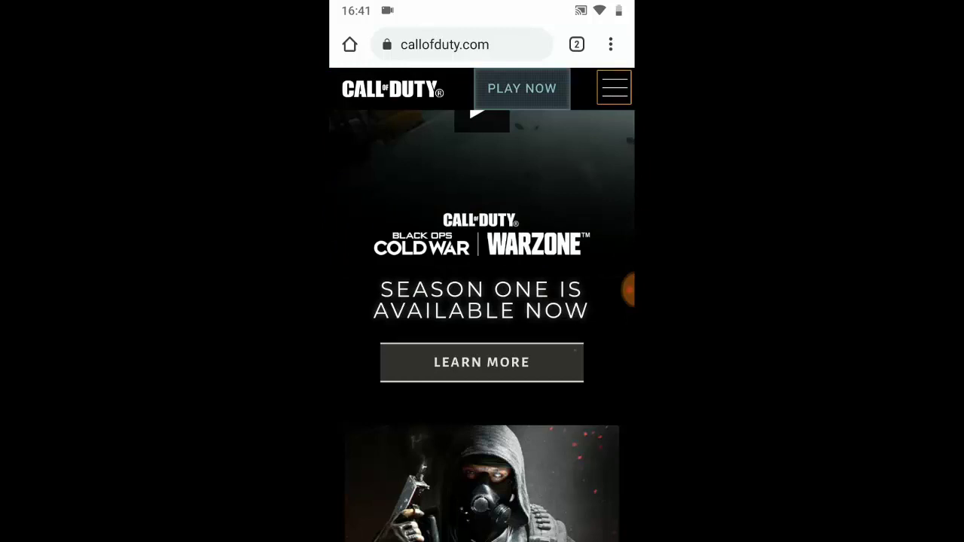
Step: Open the account Profile page from the navigation menu, showing Linked Accounts
left_click(615, 87)
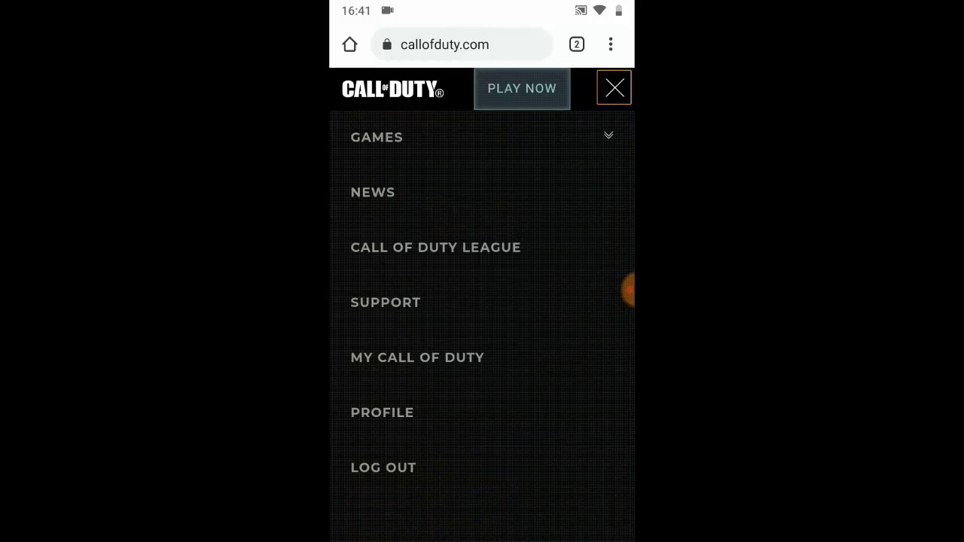
left_click(382, 412)
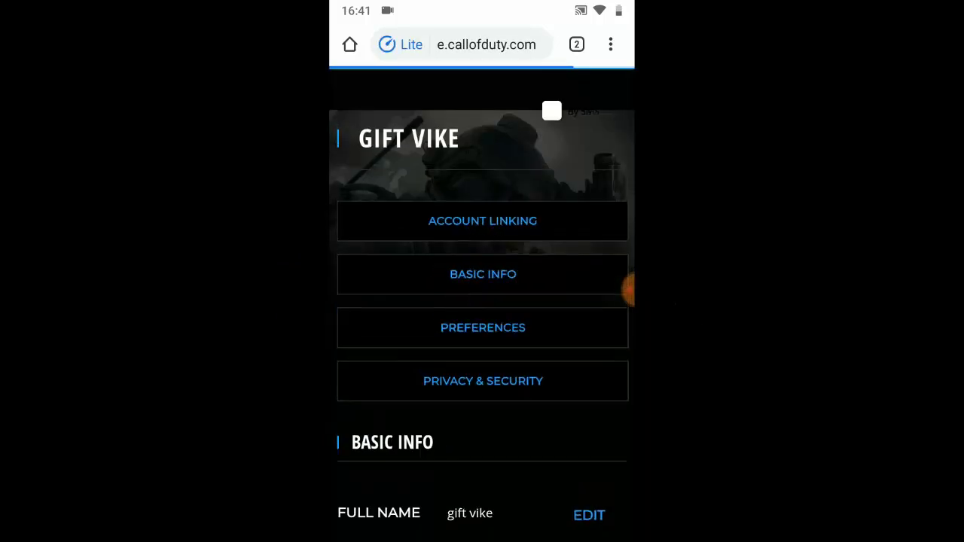
left_click(482, 221)
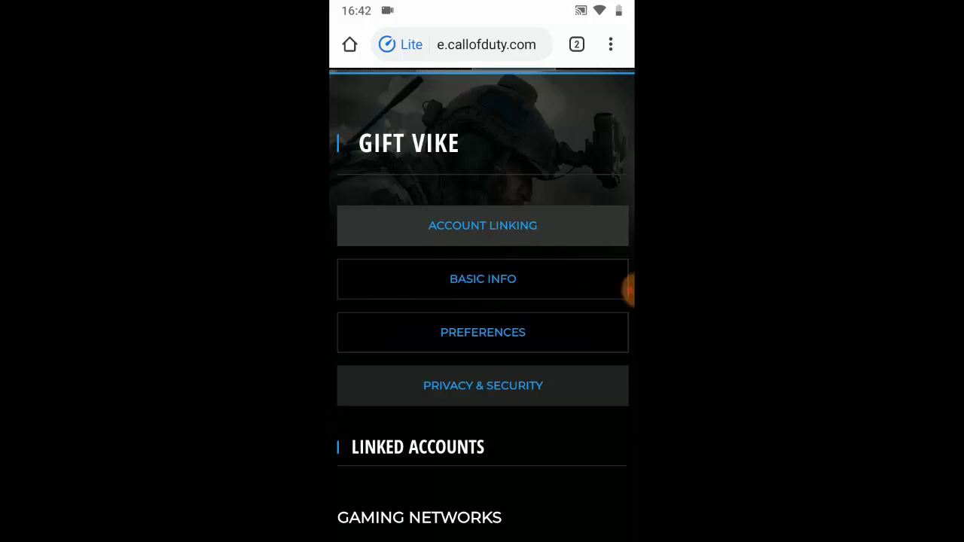
Step: Switch to the Basic Info tab and scroll down through the account's editable fields
left_click(482, 279)
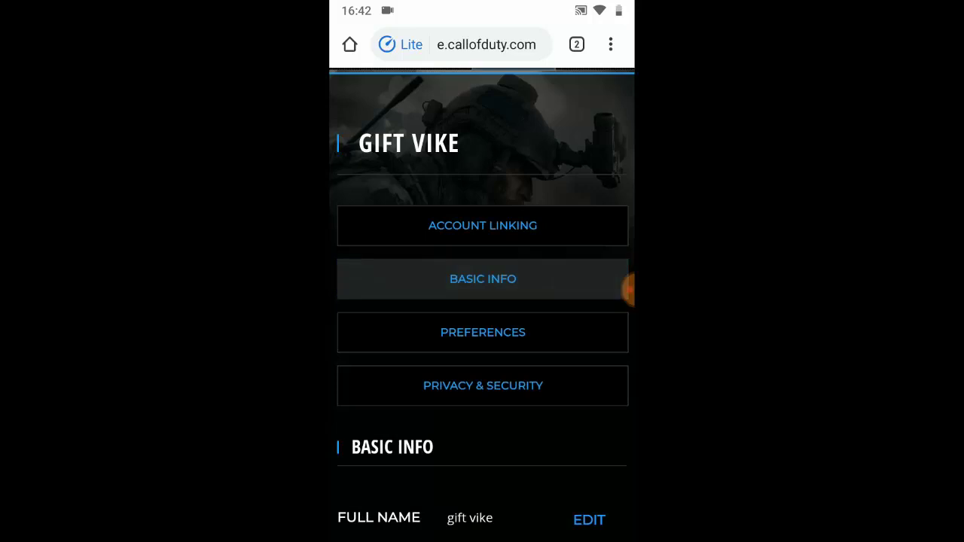
scroll(482, 302, "down", 3)
scroll(482, 302, "down", 1)
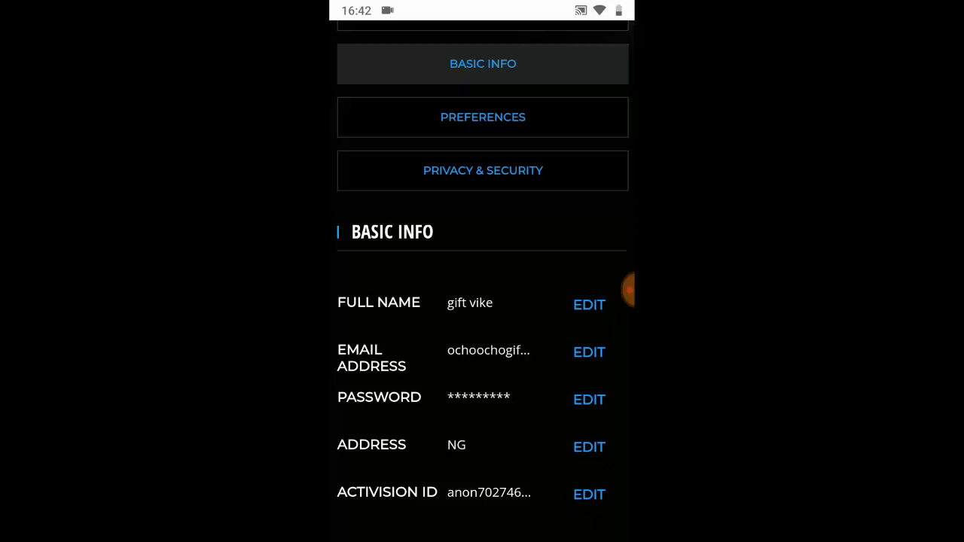
scroll(482, 301, "down", 1)
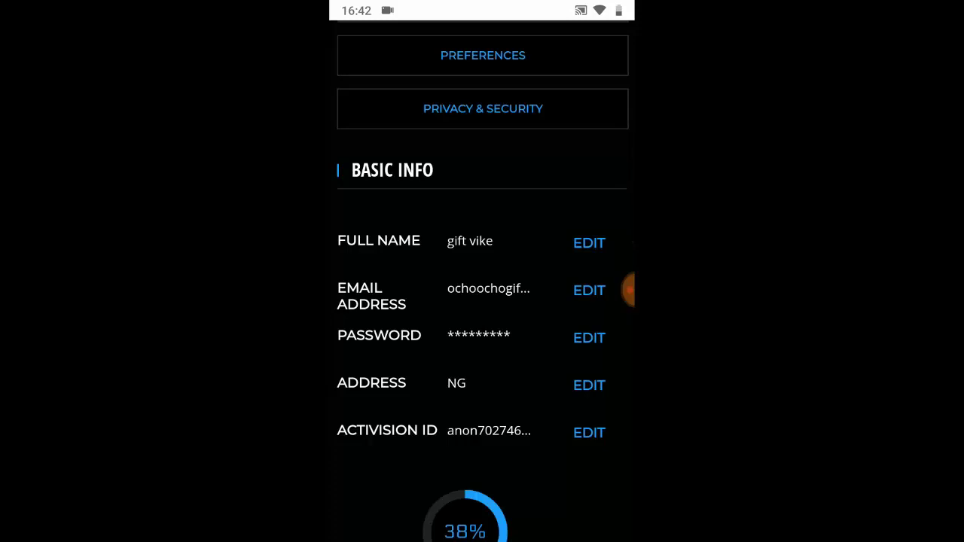
left_click(589, 338)
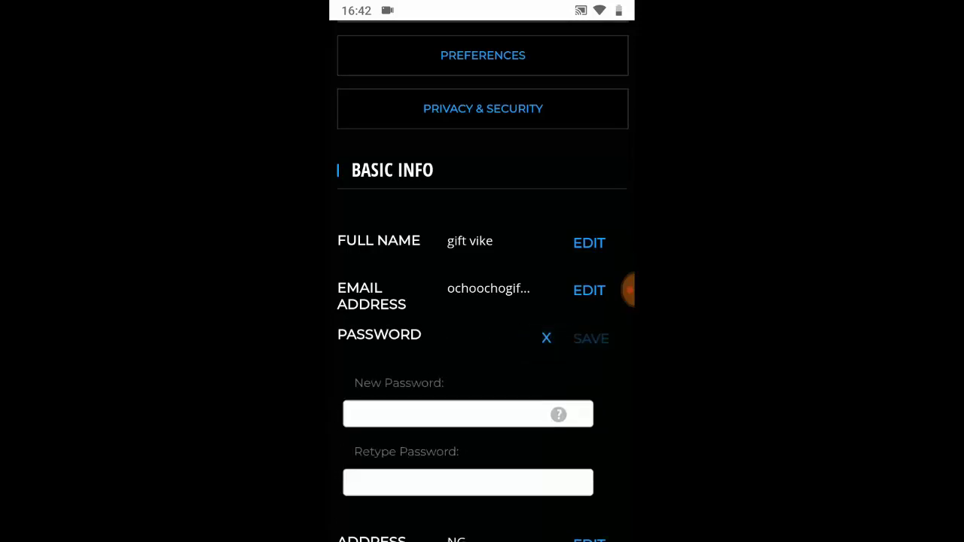
scroll(482, 302, "down", 1)
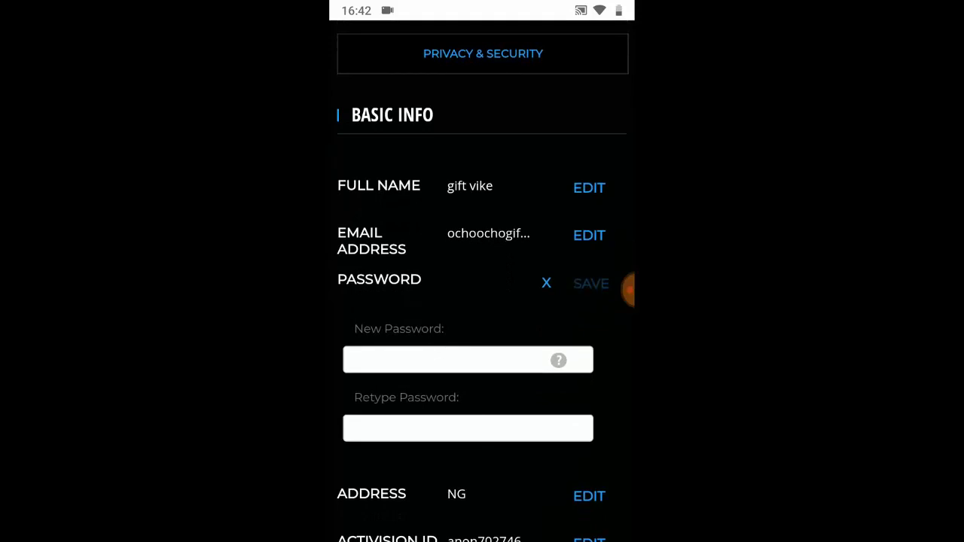
left_click(444, 359)
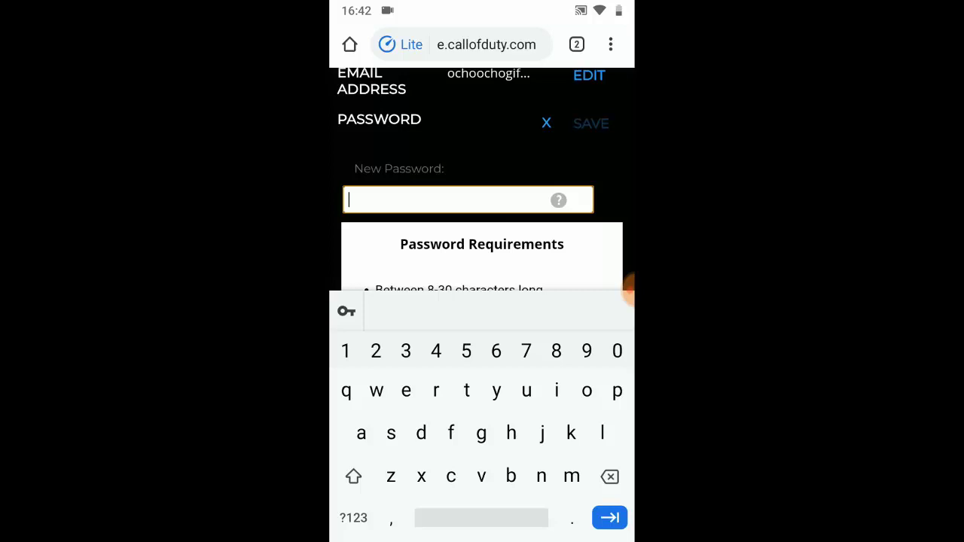
scroll(482, 181, "down", 2)
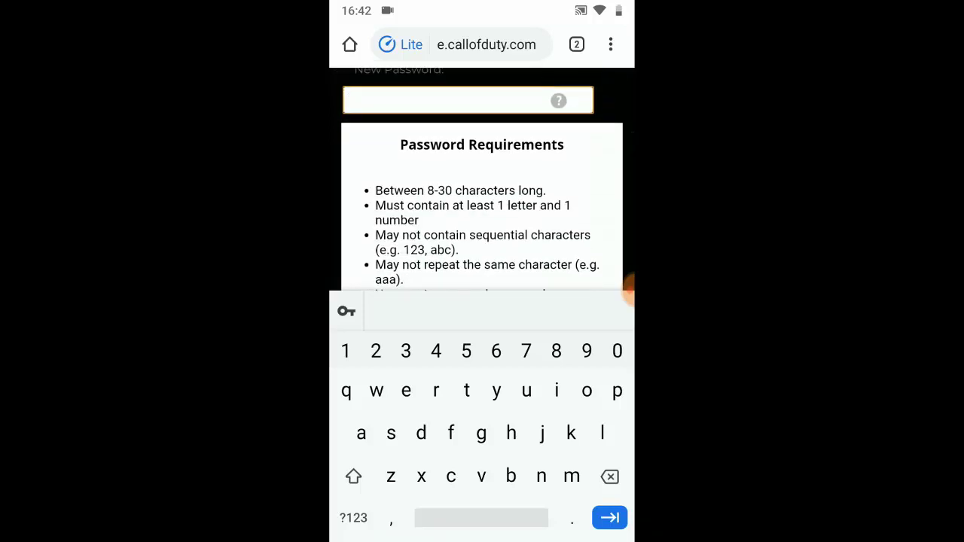
scroll(482, 180, "up", 1)
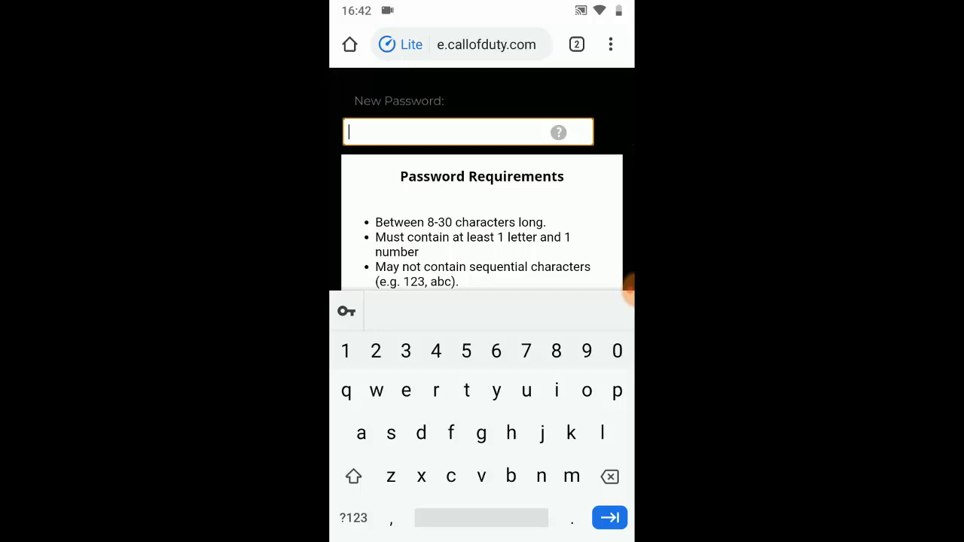
scroll(482, 178, "down", 2)
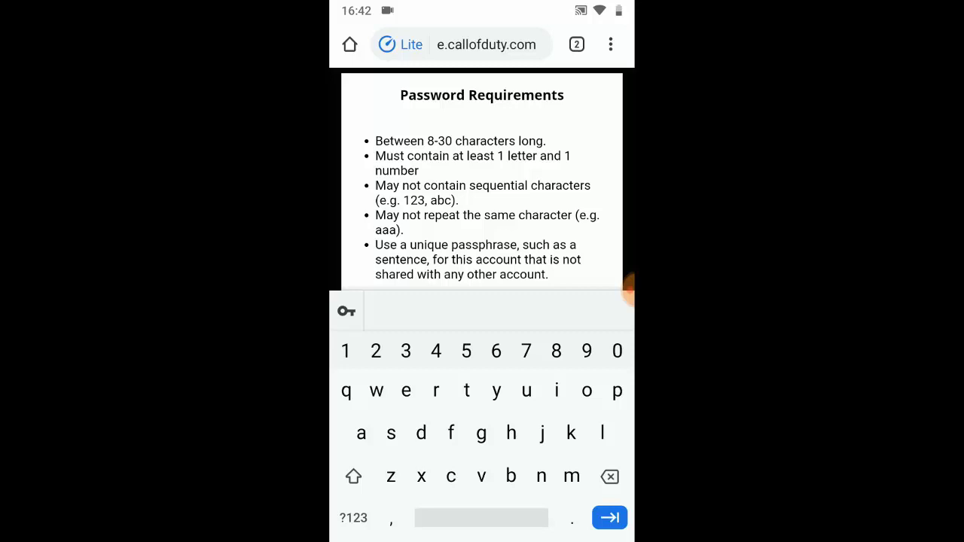
scroll(482, 178, "down", 1)
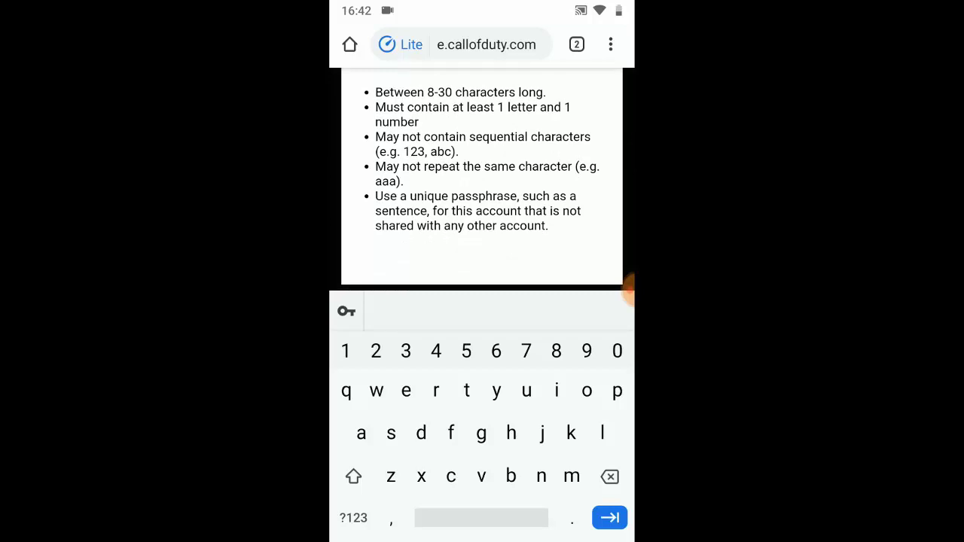
scroll(482, 178, "up", 4)
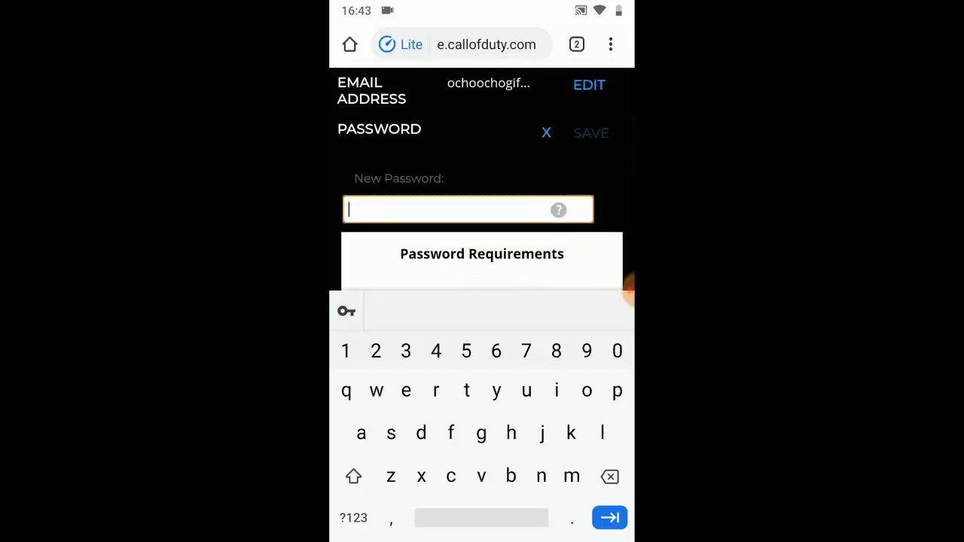
scroll(482, 179, "down", 3)
scroll(482, 178, "down", 5)
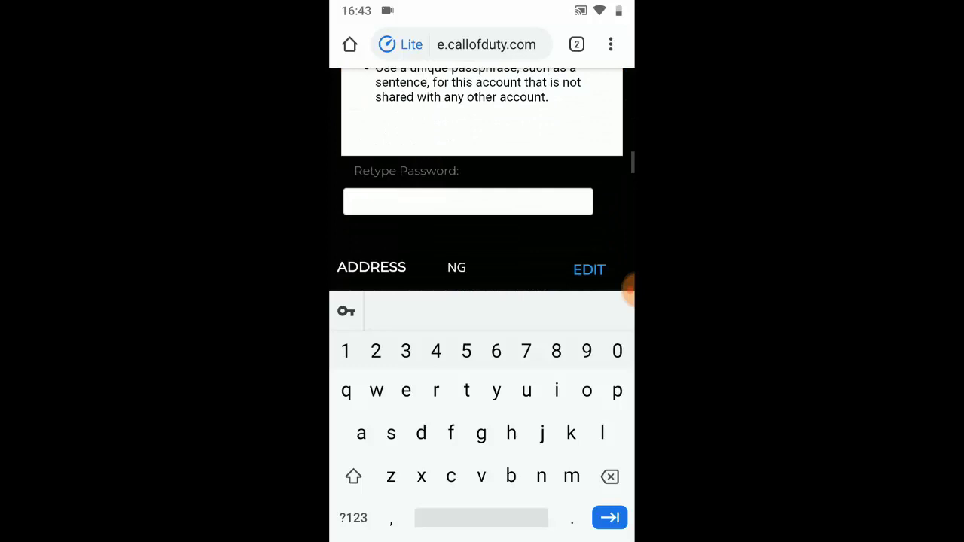
scroll(482, 179, "down", 2)
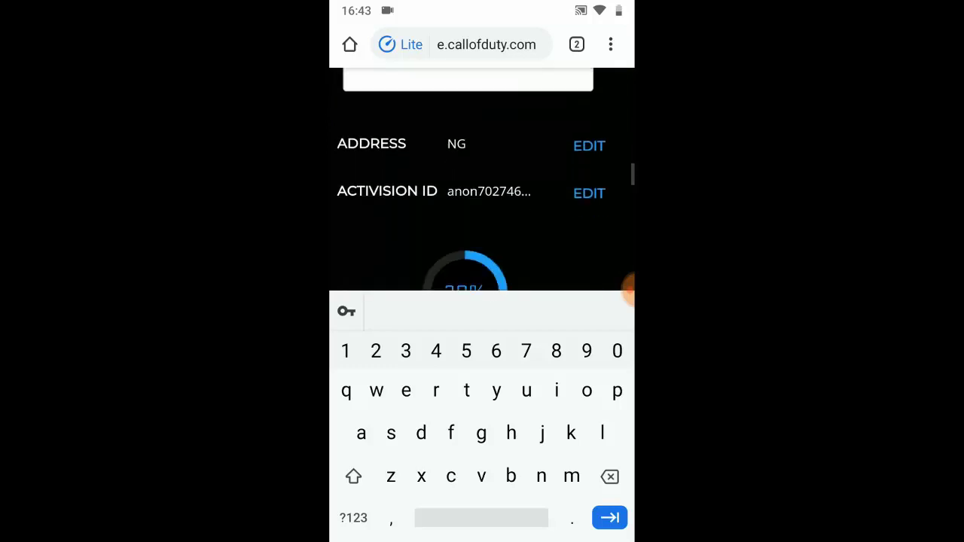
scroll(482, 178, "up", 3)
scroll(482, 178, "up", 5)
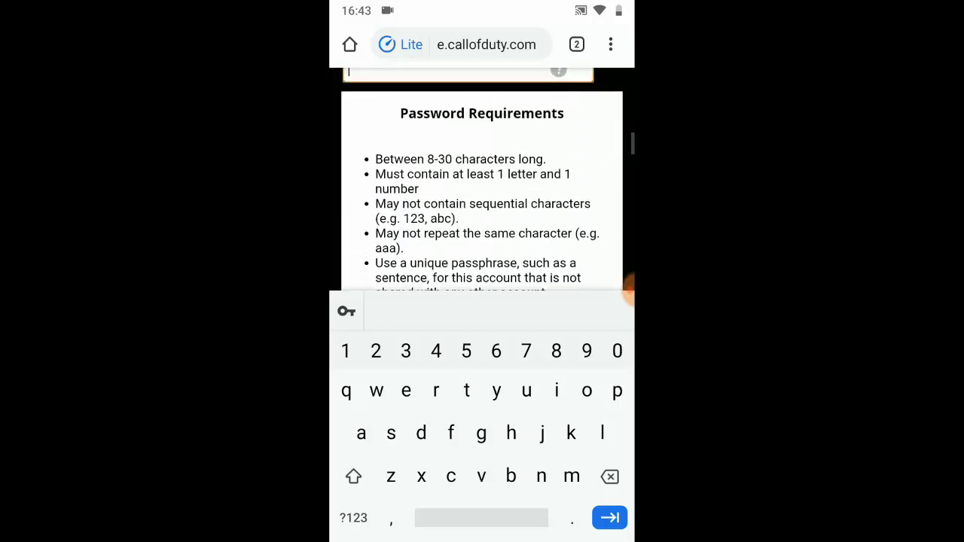
scroll(482, 178, "up", 1)
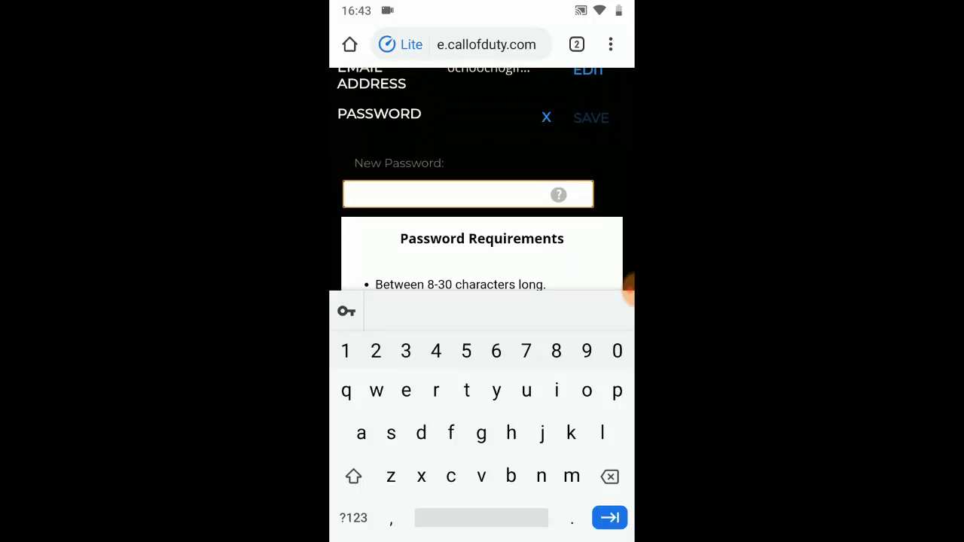
scroll(482, 178, "up", 3)
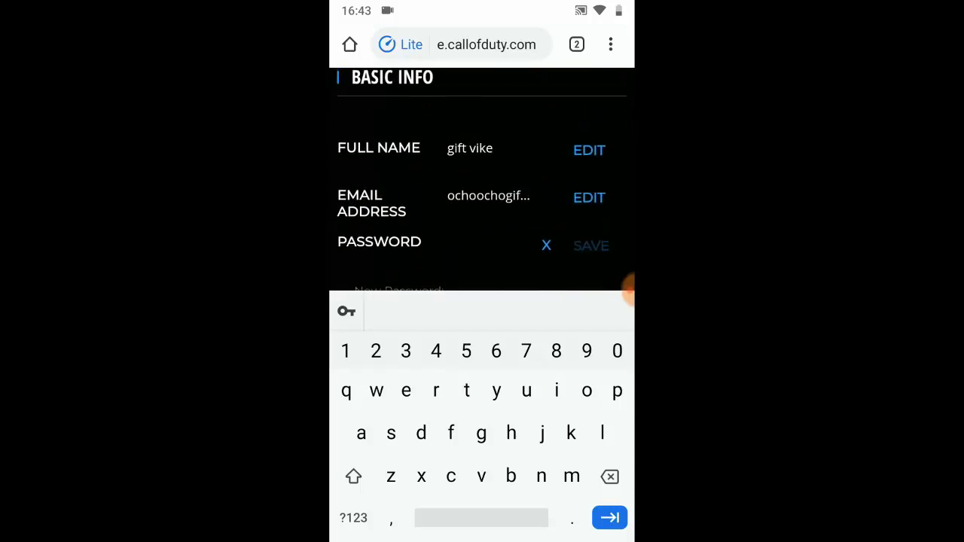
scroll(482, 178, "down", 1)
scroll(482, 179, "down", 2)
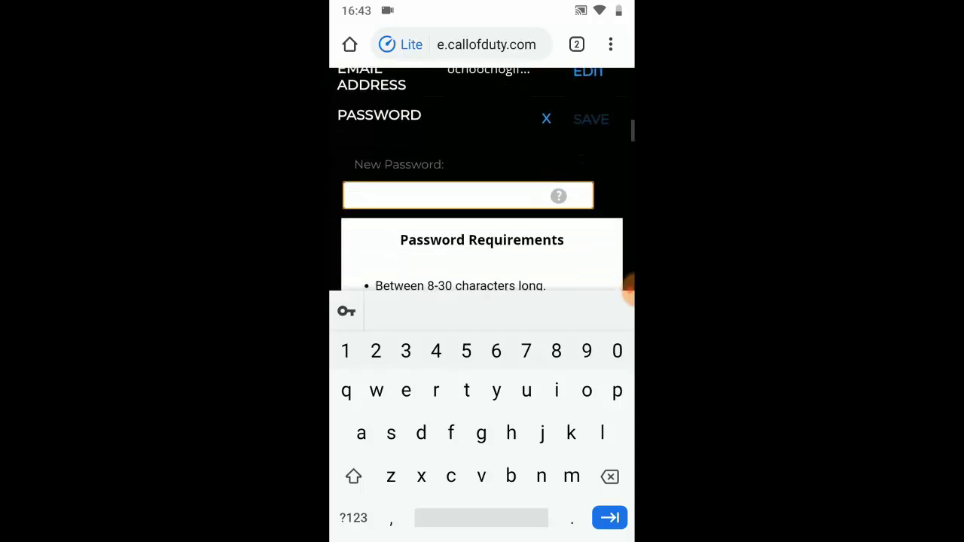
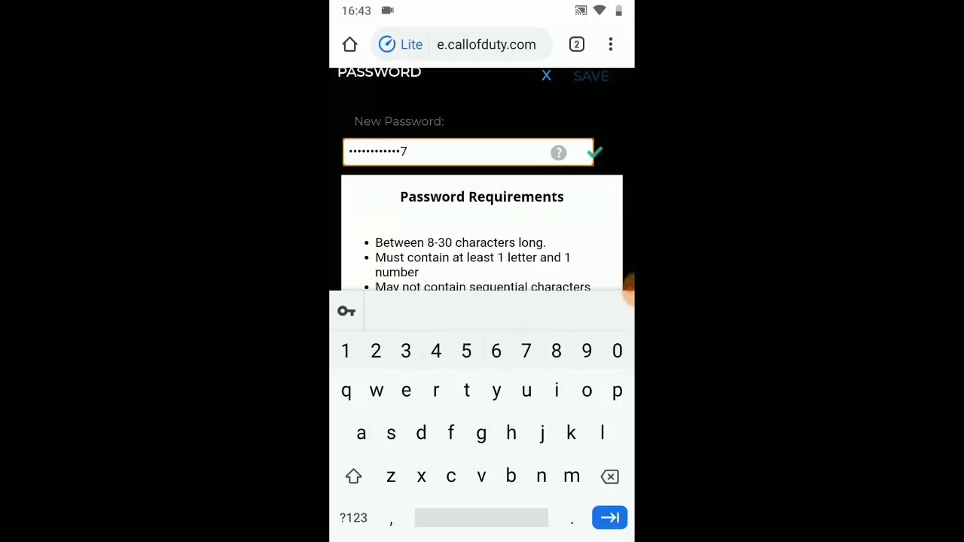
Step: Replace a rejected attempt with a new password that meets the requirements
scroll(482, 181, "down", 5)
scroll(482, 181, "up", 3)
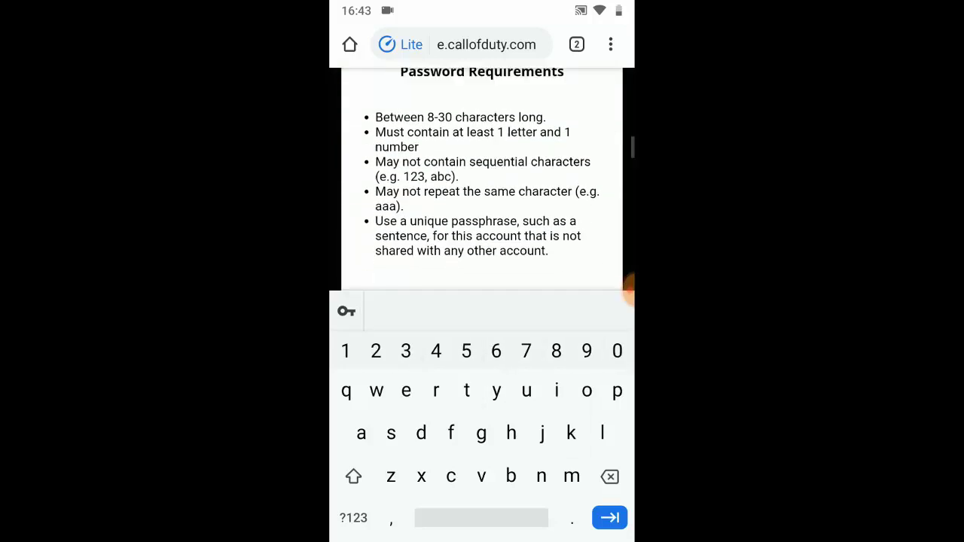
scroll(482, 181, "down", 2)
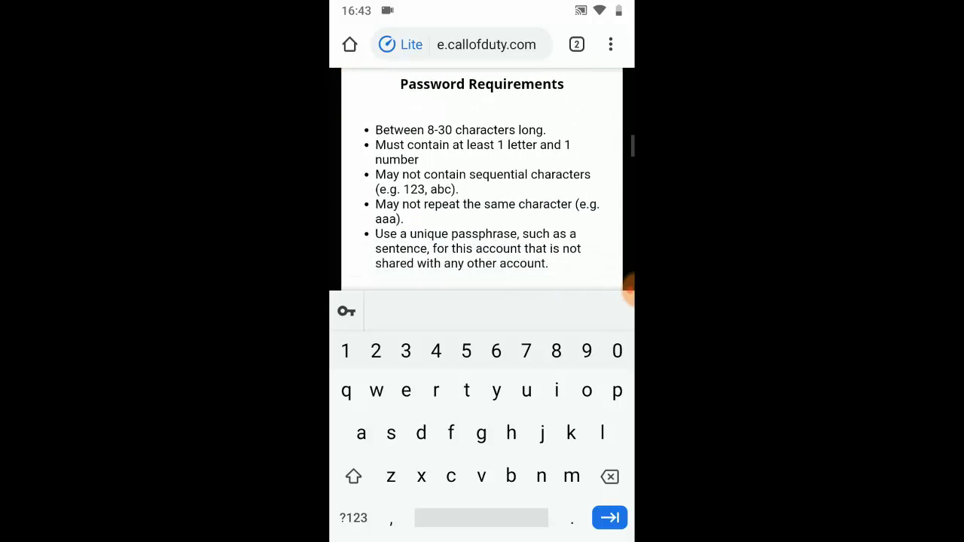
scroll(482, 181, "down", 2)
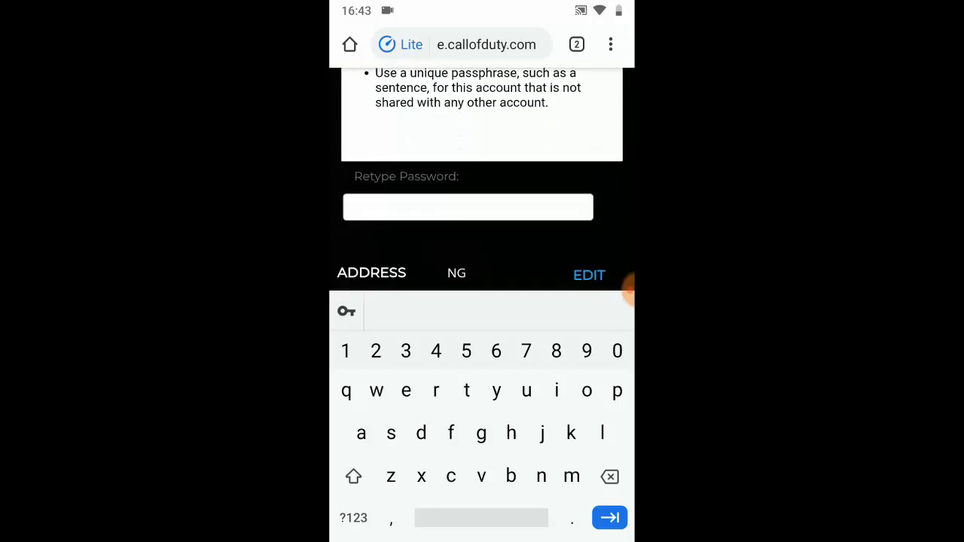
Step: Retype the new password in the confirmation field and save the Password row
left_click(468, 208)
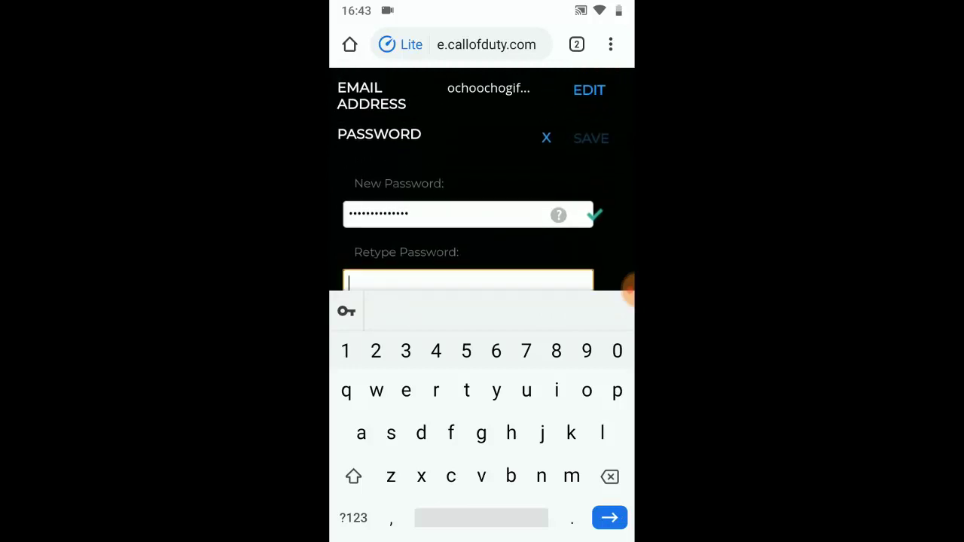
left_click(547, 138)
scroll(482, 302, "up", 3)
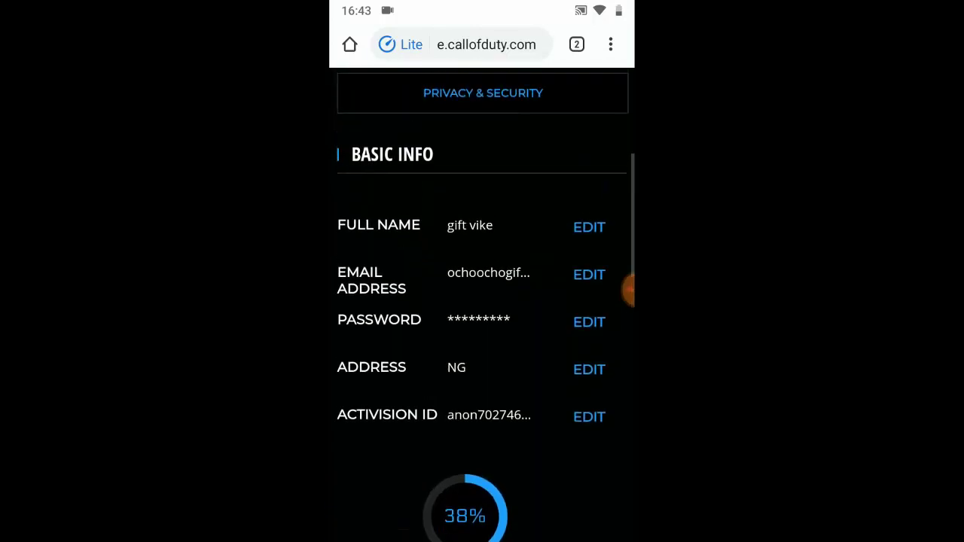
scroll(482, 301, "up", 1)
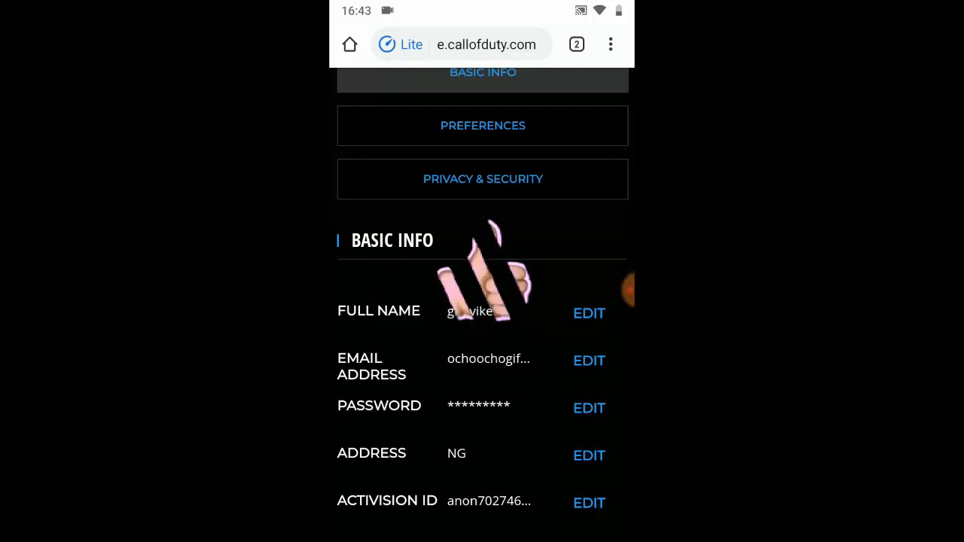
Step: Return from the Instagram downloader to Status and Media Downloader's main menu
scroll(482, 301, "up", 3)
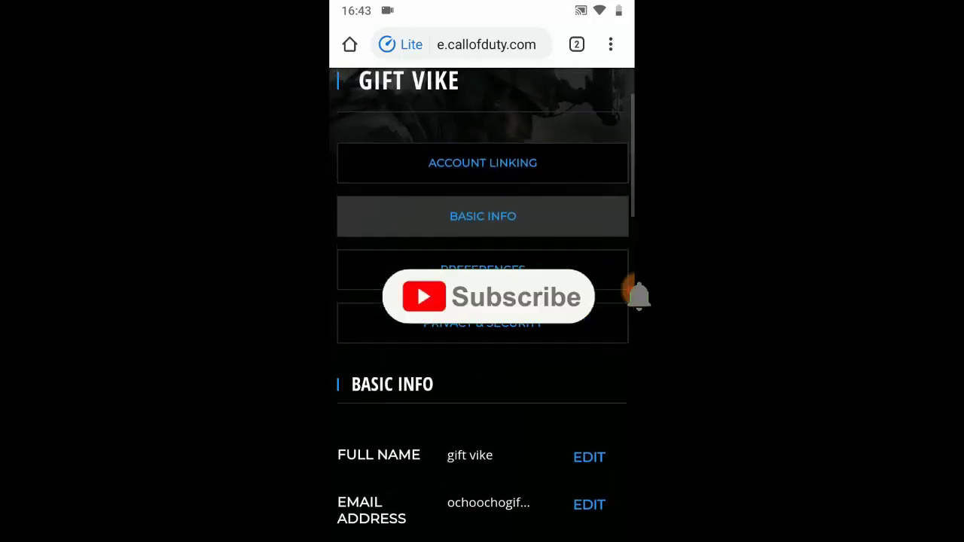
scroll(482, 301, "down", 5)
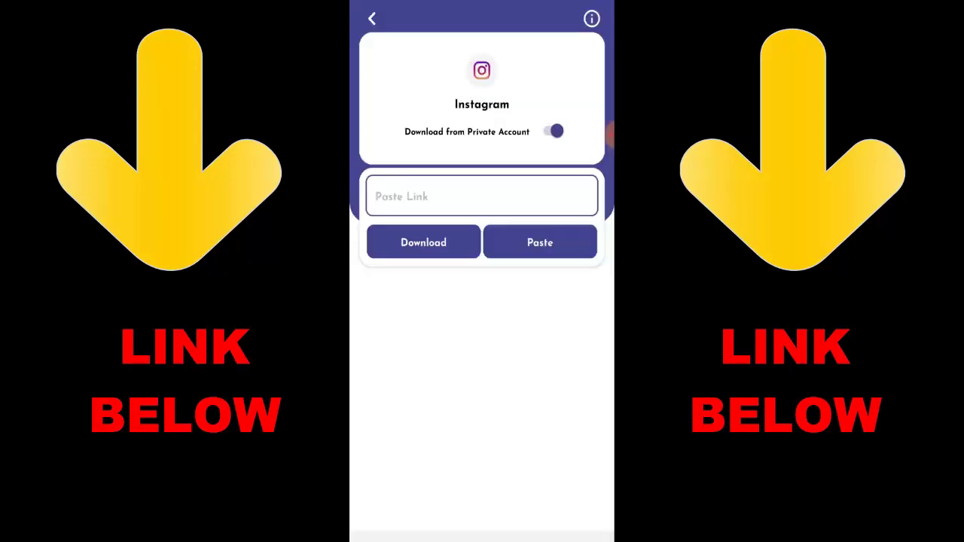
key("Escape")
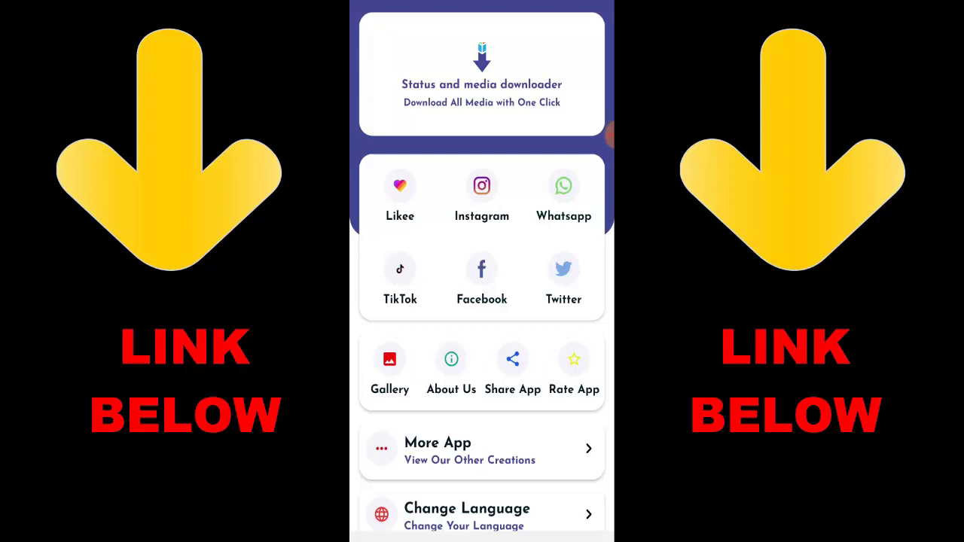
Step: Swipe the Gallery through Whatsapp, TikTok, Facebook and Twitter to the empty Likee tab
left_click(390, 369)
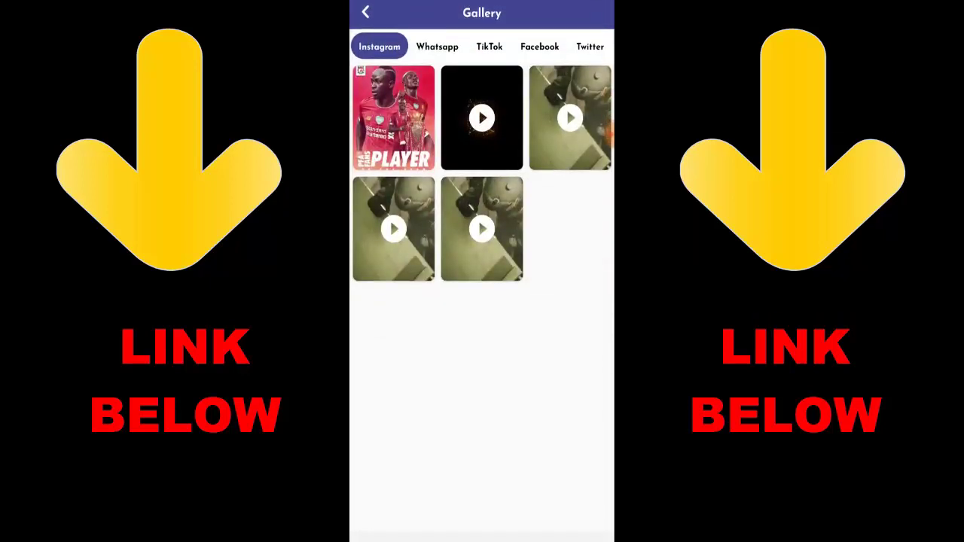
left_click_drag(527, 226, 452, 226)
left_click_drag(610, 134, 421, 134)
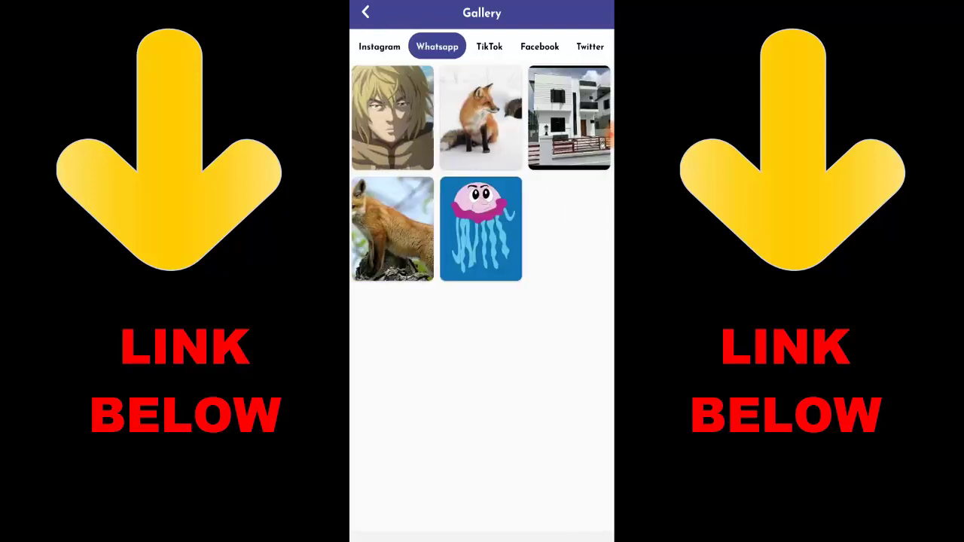
left_click_drag(610, 134, 421, 134)
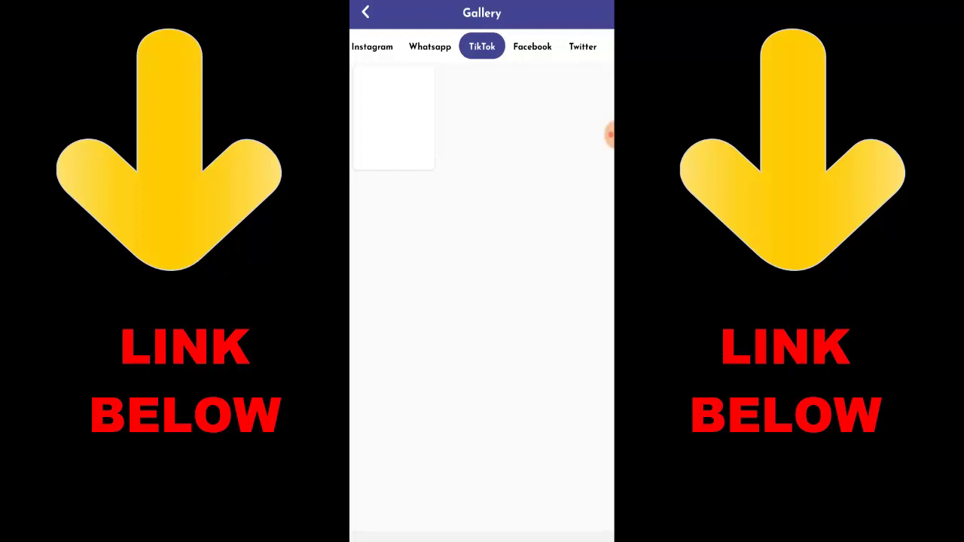
left_click_drag(610, 134, 422, 134)
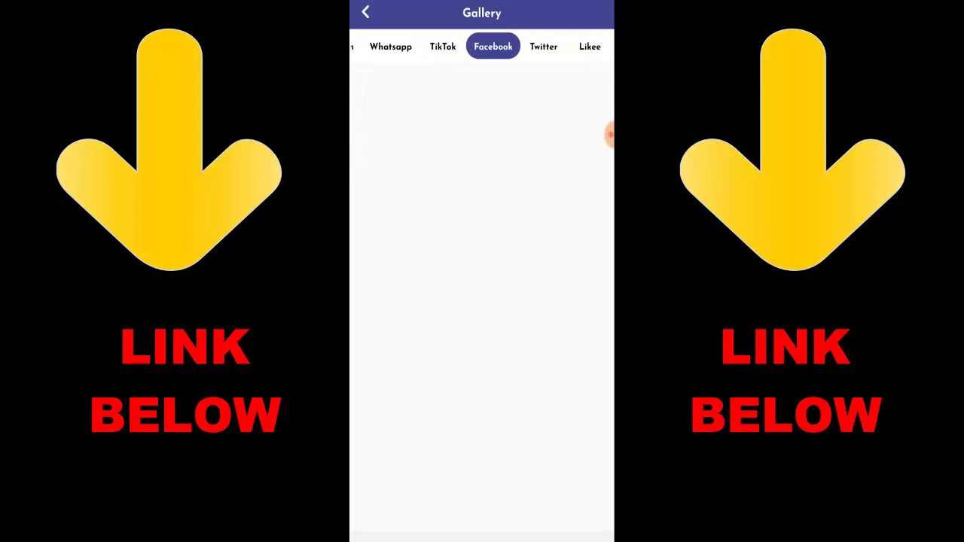
left_click_drag(610, 134, 421, 134)
left_click_drag(610, 134, 422, 134)
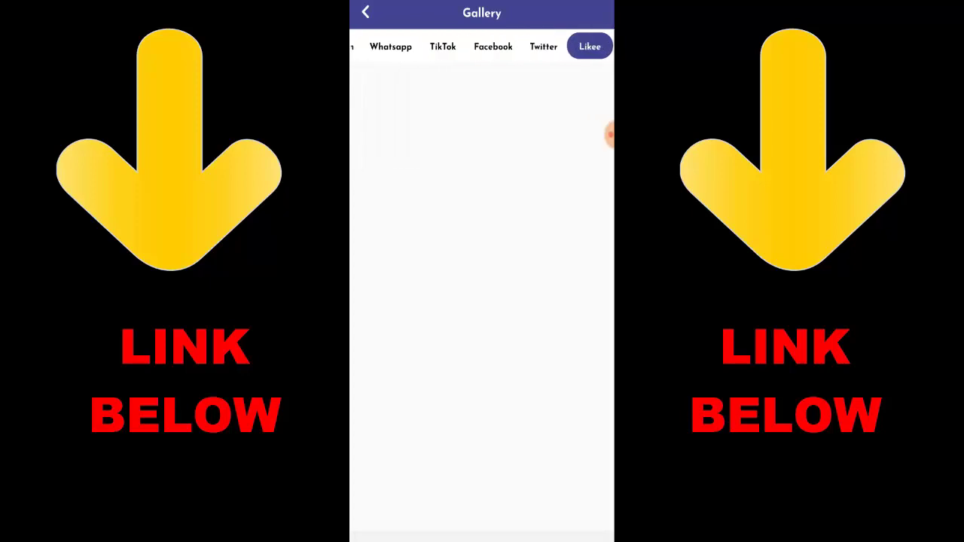